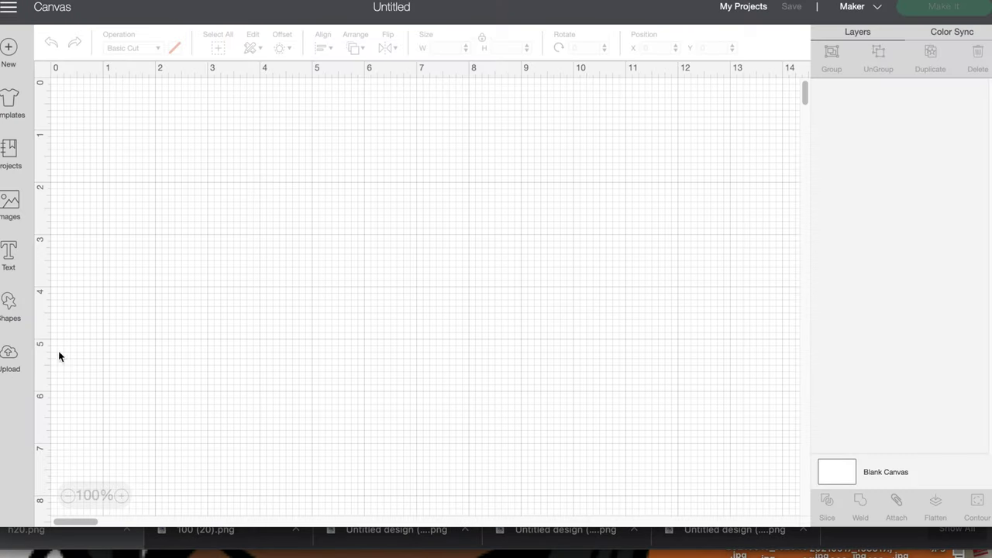
# Upload the pink tropical Aerie H2O label as a complex Print Then Cut image, then insert it
pyautogui.click(9, 356)
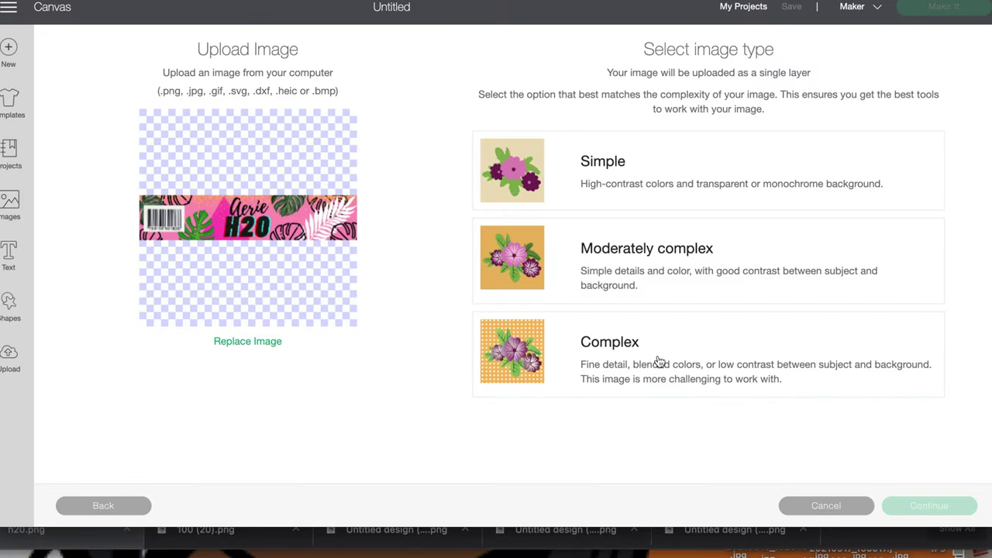
pyautogui.click(658, 361)
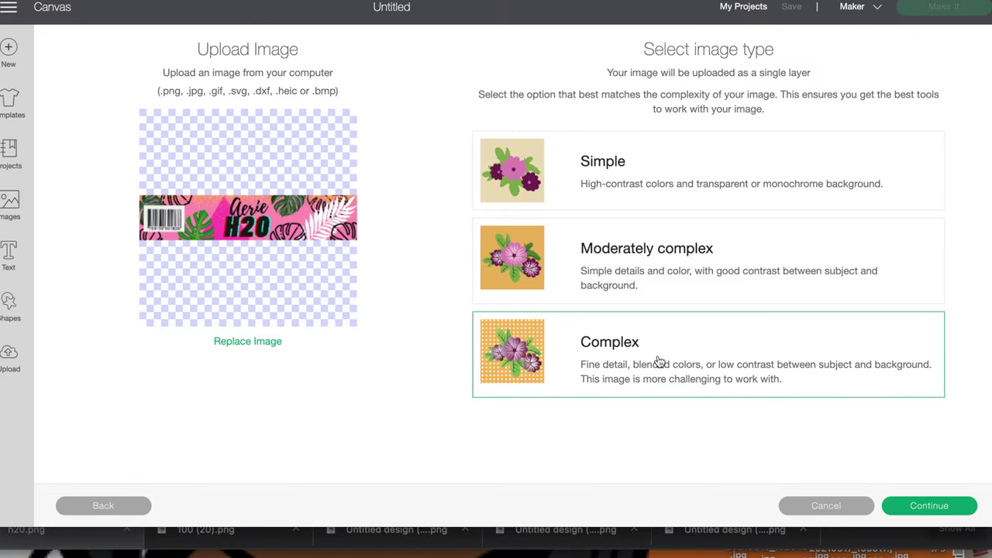
pyautogui.click(922, 505)
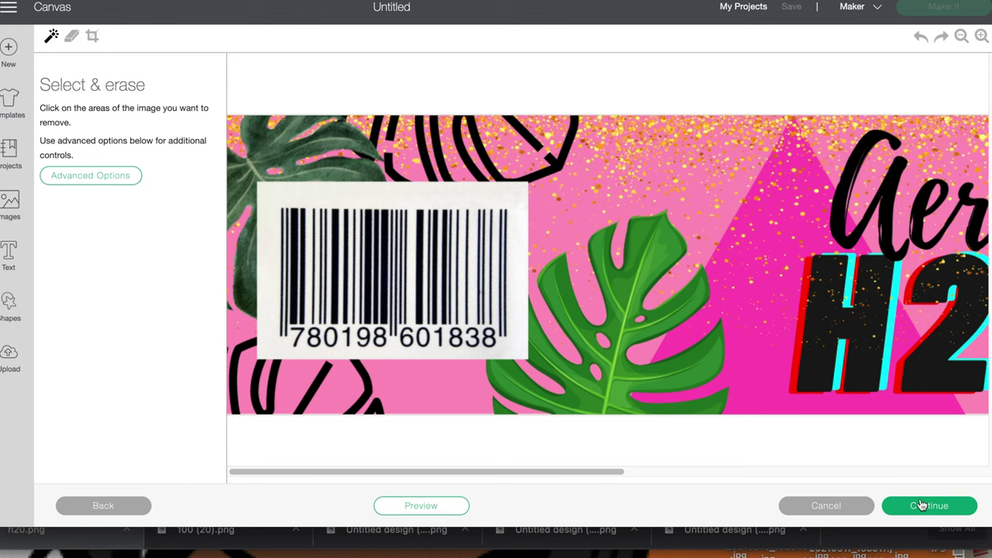
pyautogui.click(922, 507)
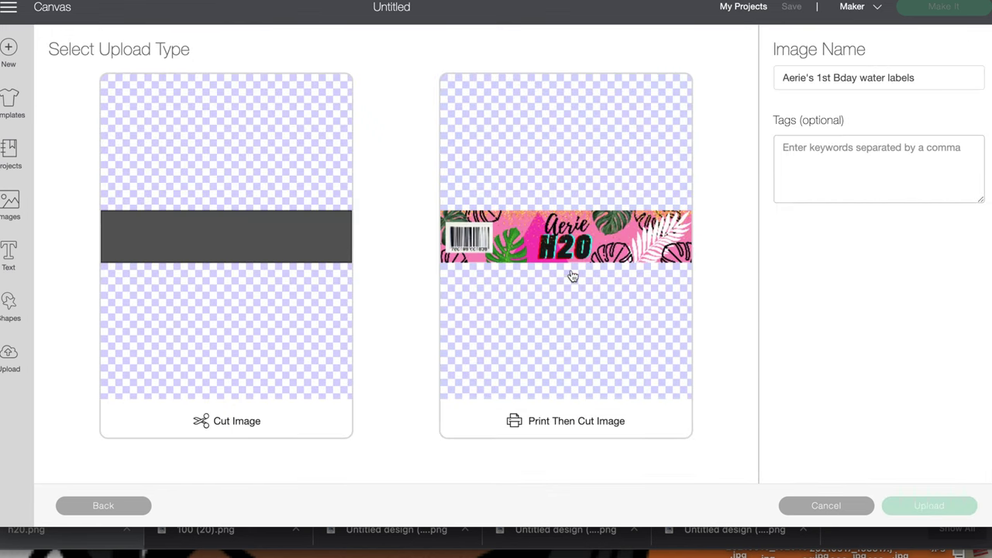
pyautogui.click(633, 306)
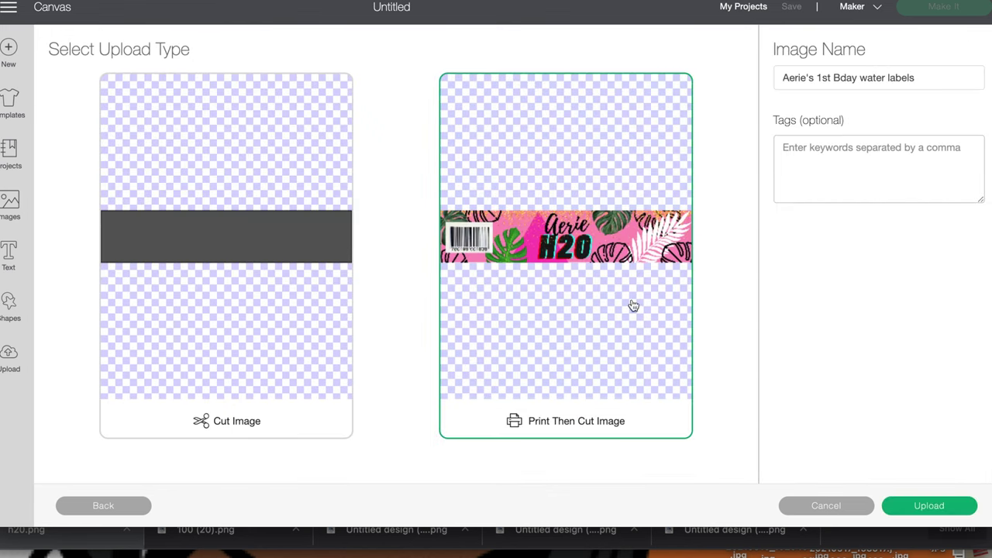
pyautogui.click(940, 504)
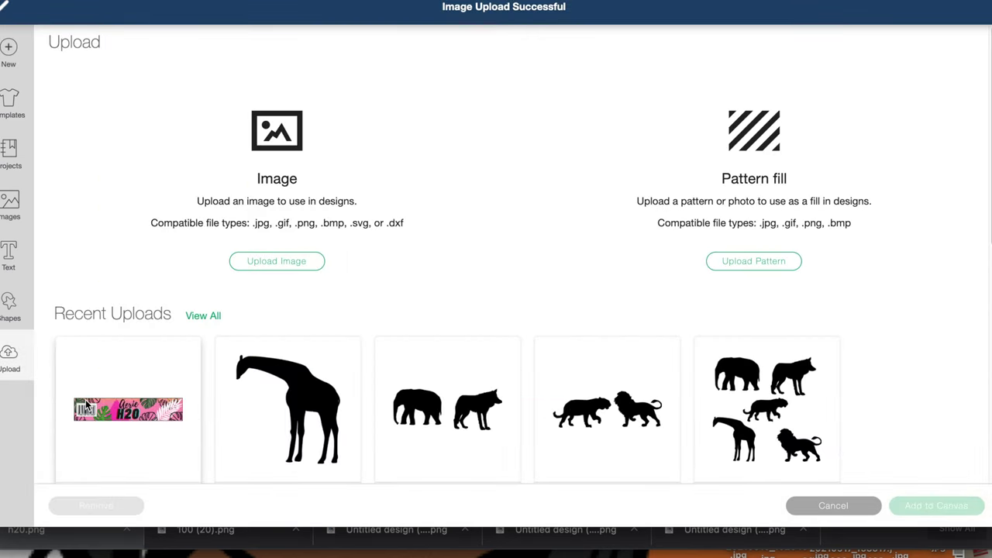
pyautogui.click(86, 406)
pyautogui.click(940, 503)
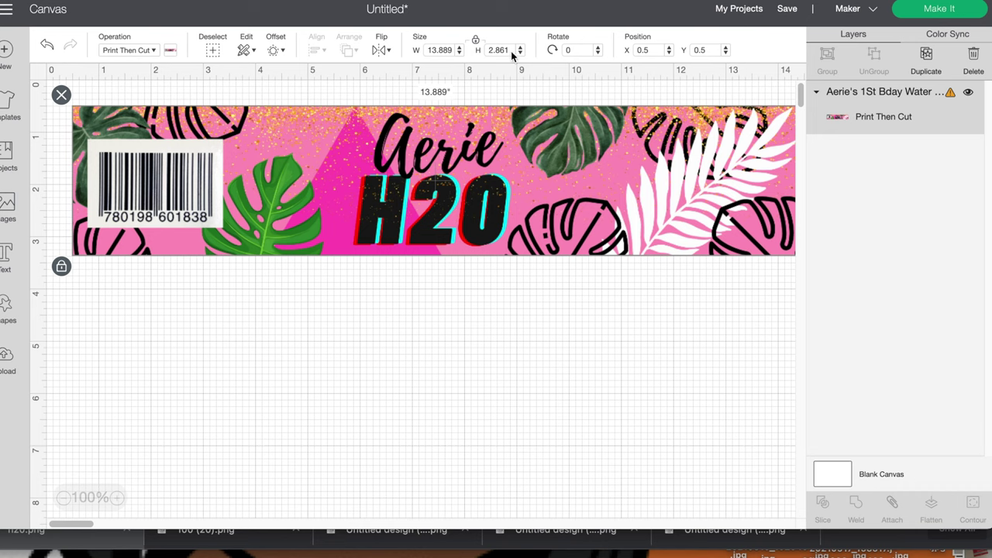
# Resize the Aerie H2O label proportionally to 1.7 inches tall and preview it on the mat
pyautogui.click(490, 50)
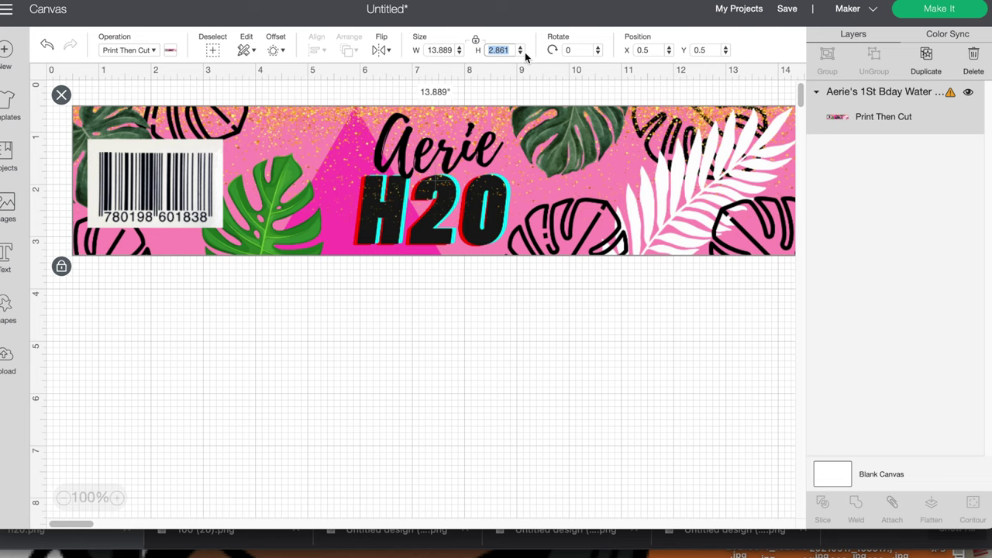
pyautogui.write('1.7')
pyautogui.click(454, 51)
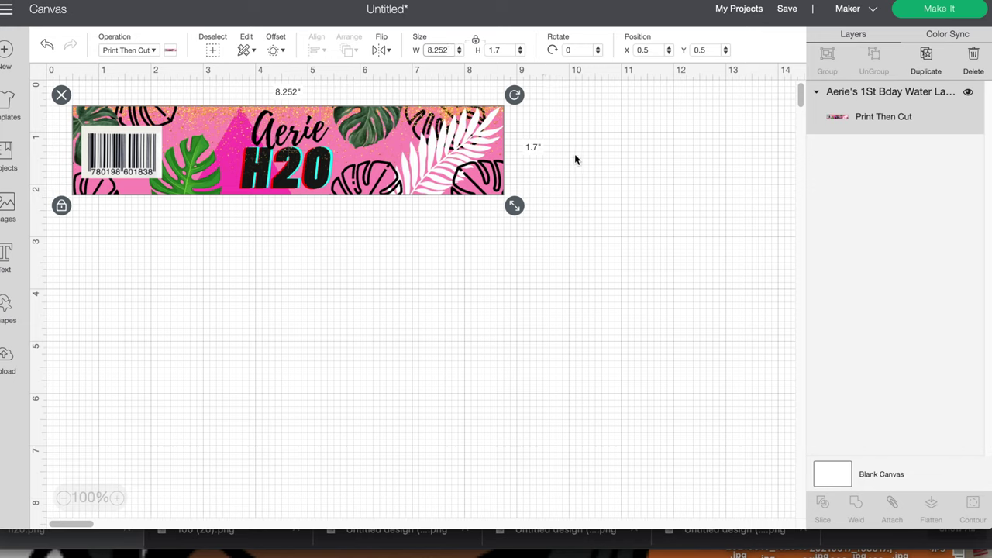
pyautogui.click(923, 10)
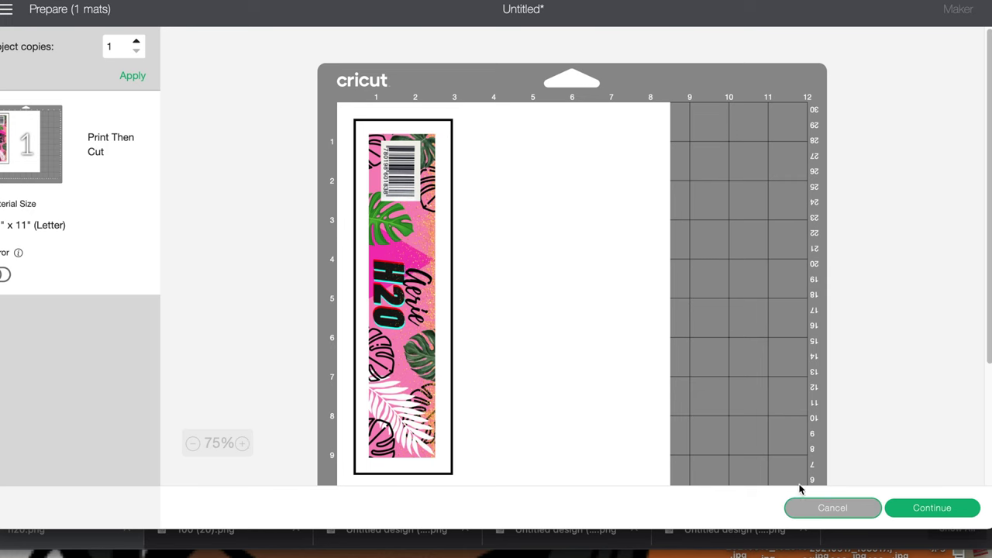
# Duplicate the label twice, stack the three copies vertically, and check the mat preview
pyautogui.click(832, 507)
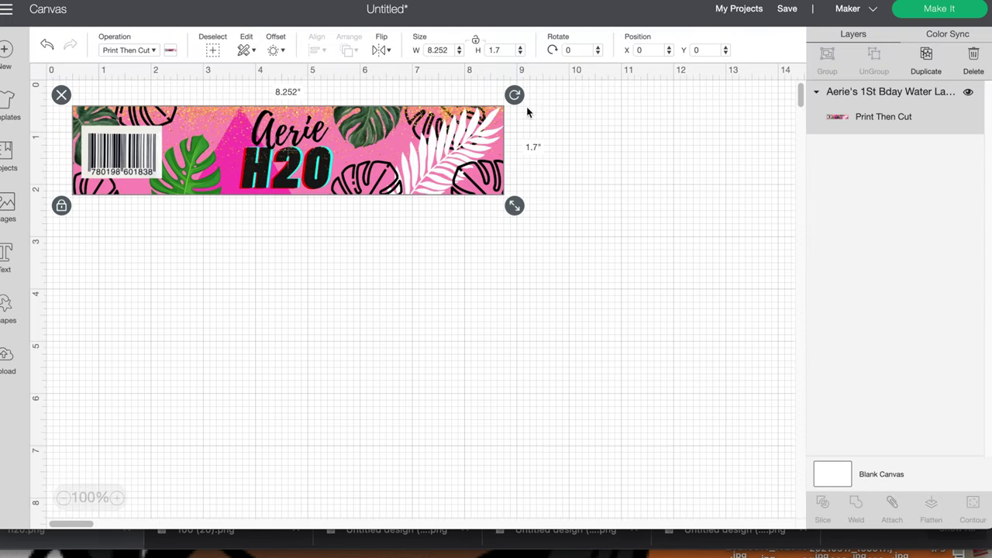
pyautogui.click(926, 56)
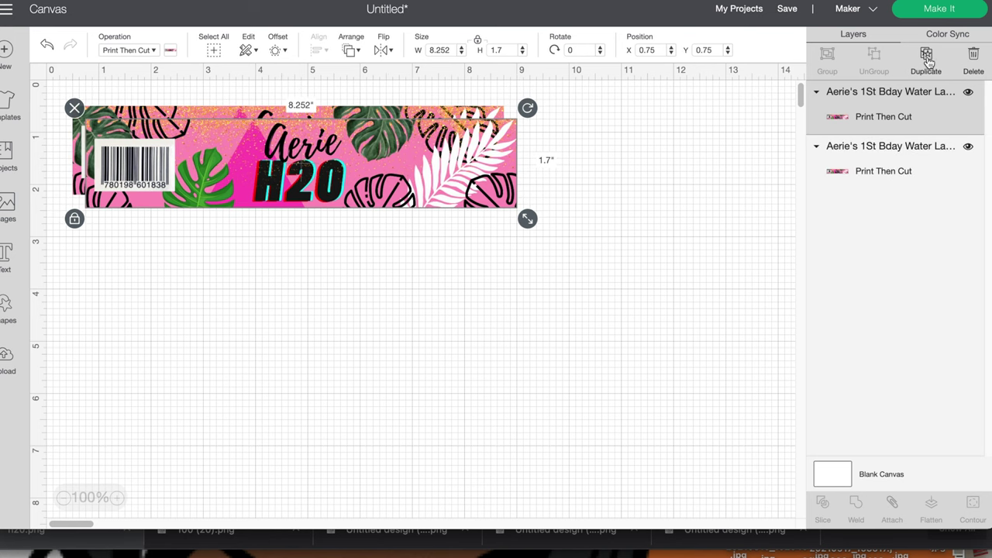
pyautogui.moveTo(374, 156); pyautogui.dragTo(361, 254)
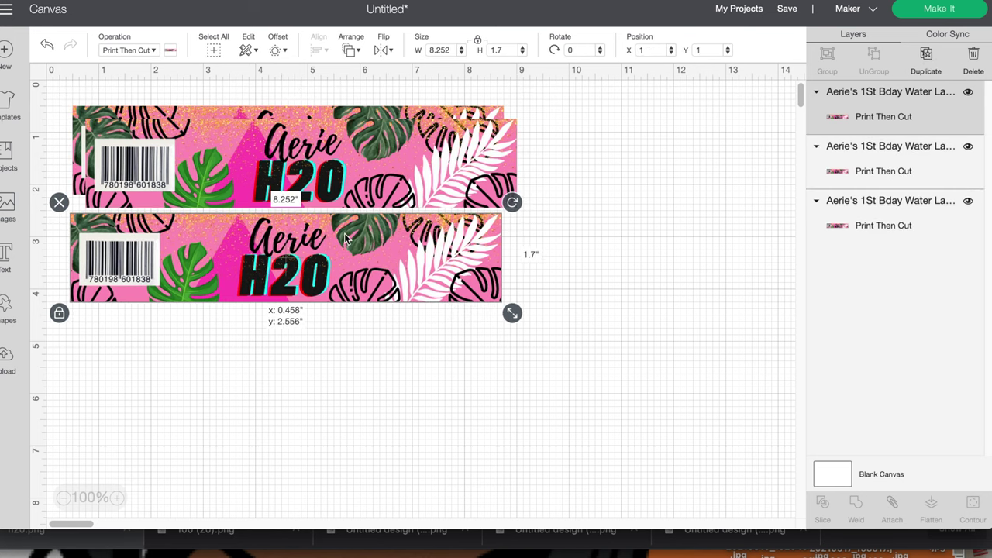
pyautogui.hotkey('ctrl', 'd')
pyautogui.moveTo(343, 305); pyautogui.dragTo(331, 375)
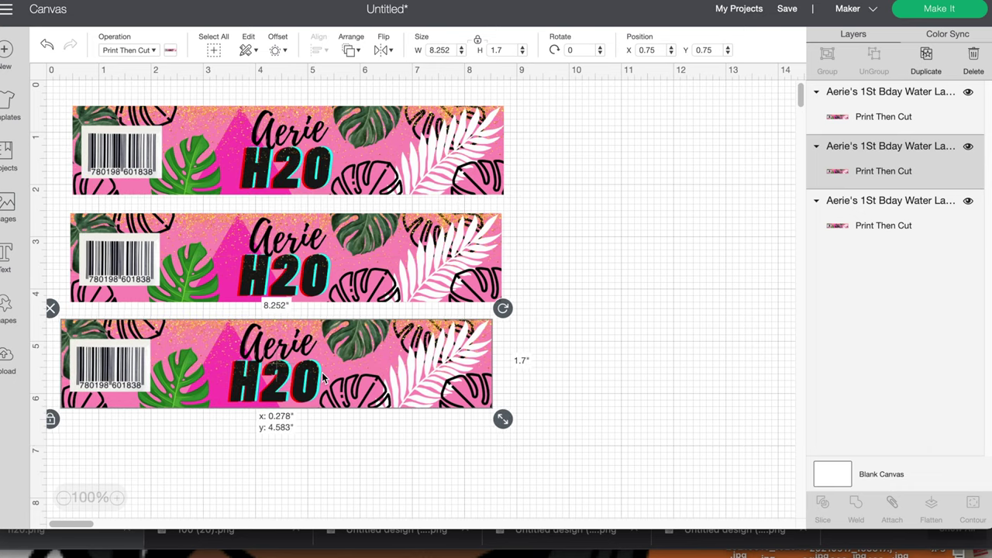
pyautogui.click(935, 7)
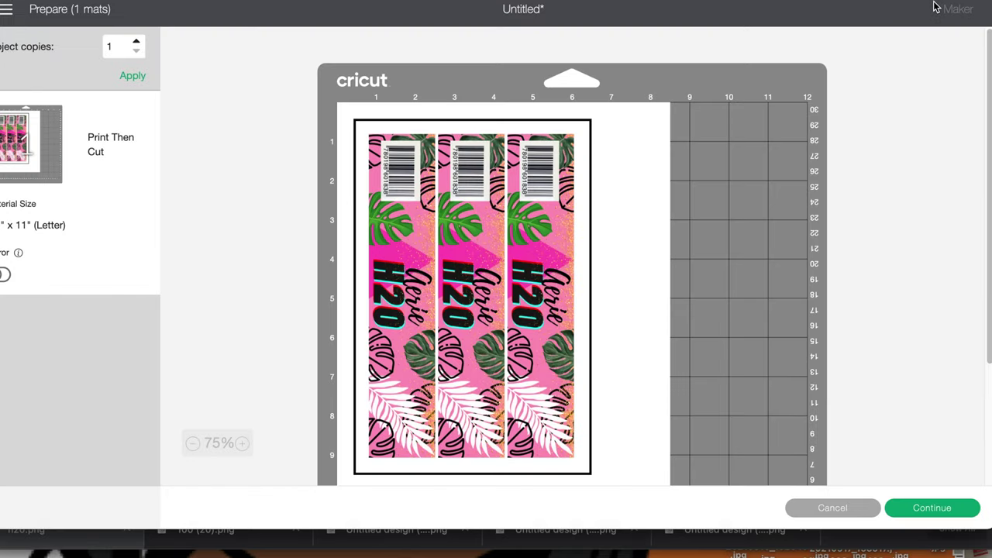
pyautogui.click(844, 505)
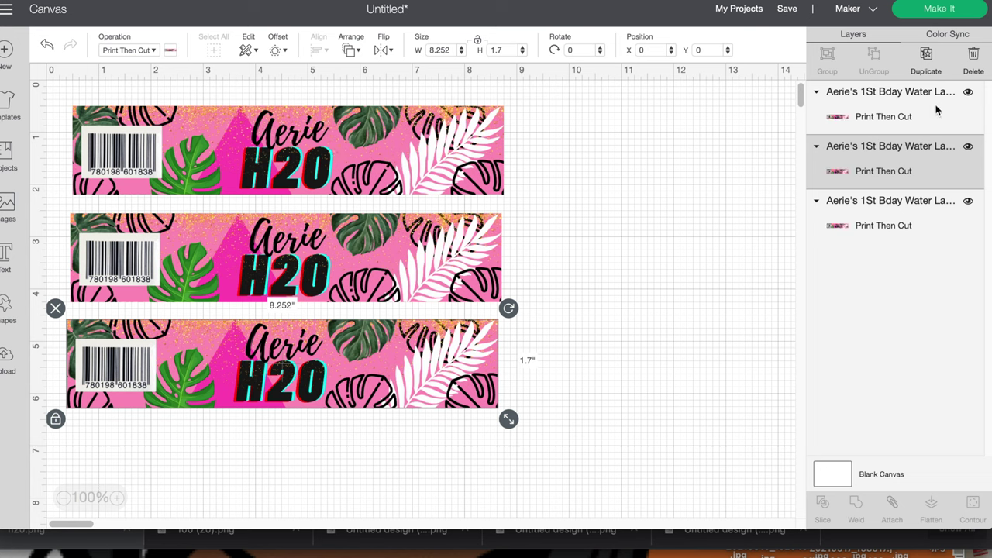
# Try a fourth stacked copy, then delete it when it spills onto a second mat
pyautogui.click(925, 62)
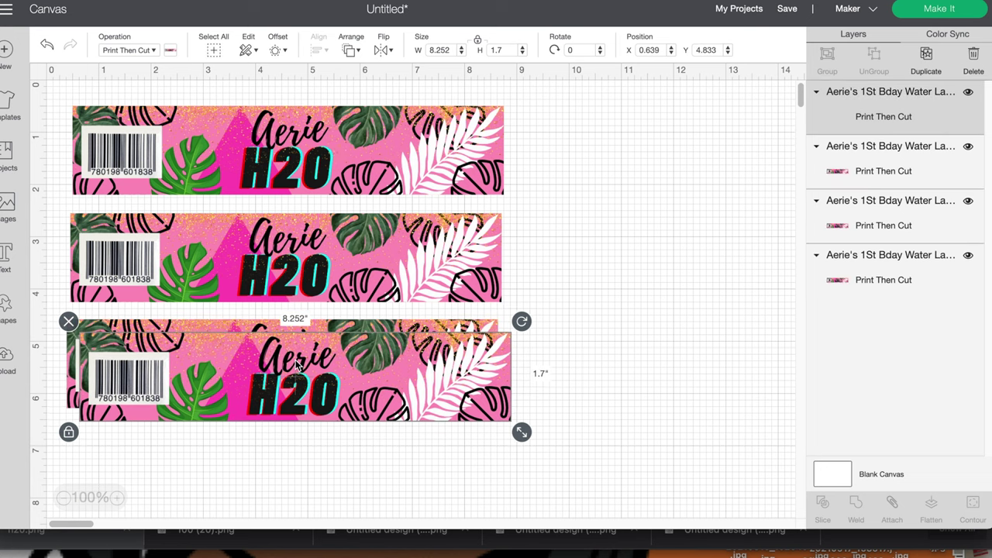
pyautogui.moveTo(296, 366); pyautogui.dragTo(284, 453)
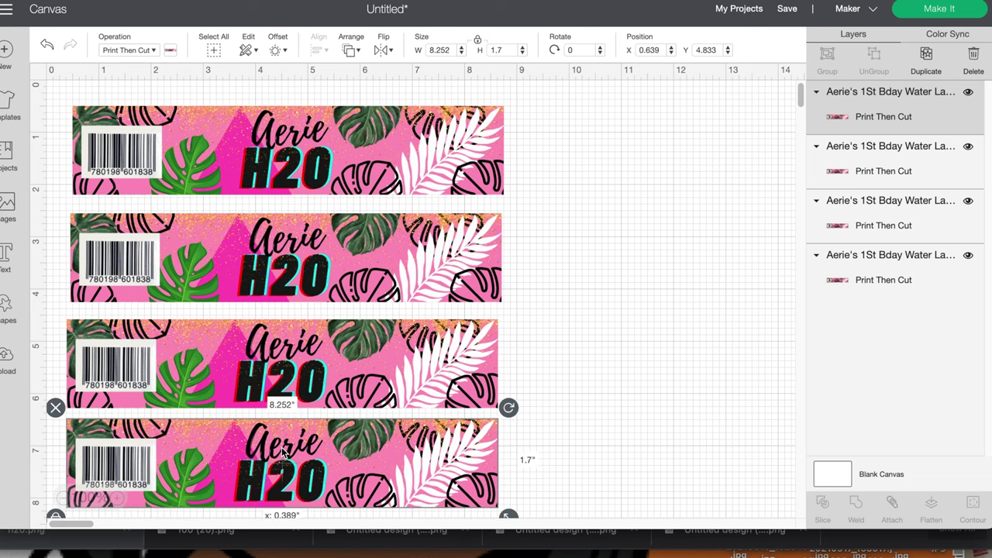
pyautogui.click(939, 11)
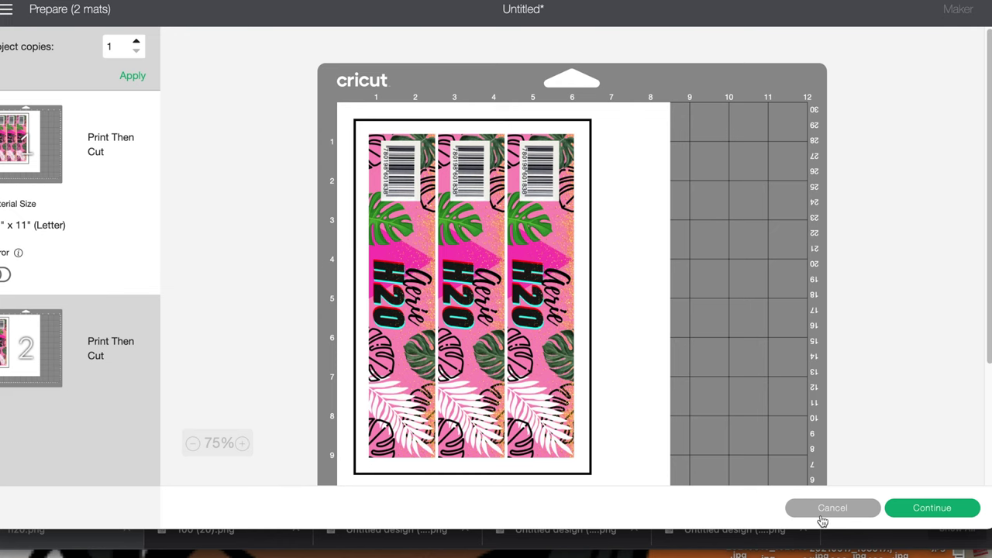
pyautogui.click(822, 516)
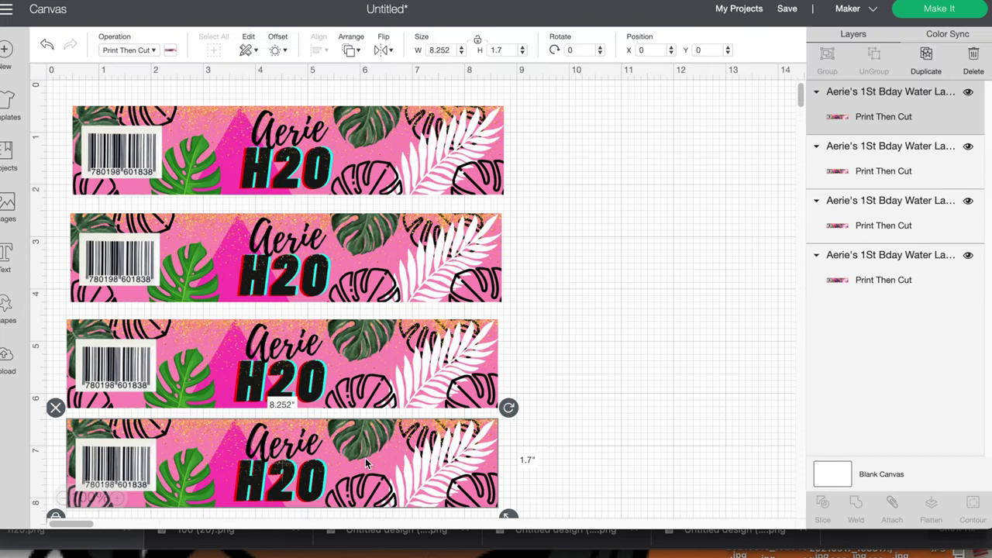
pyautogui.press('Delete')
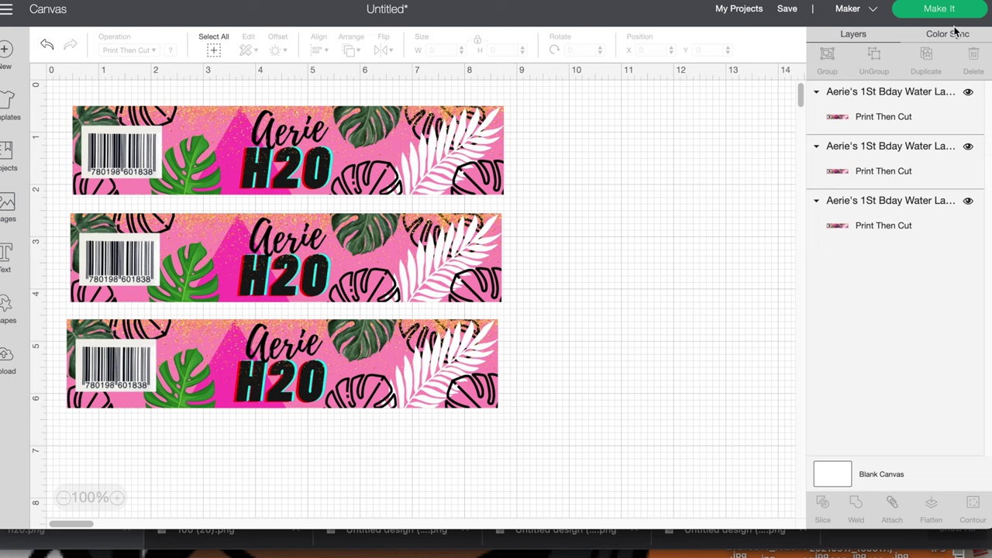
# Preview the three labels on the mat and nudge the middle strip slightly left
pyautogui.click(956, 18)
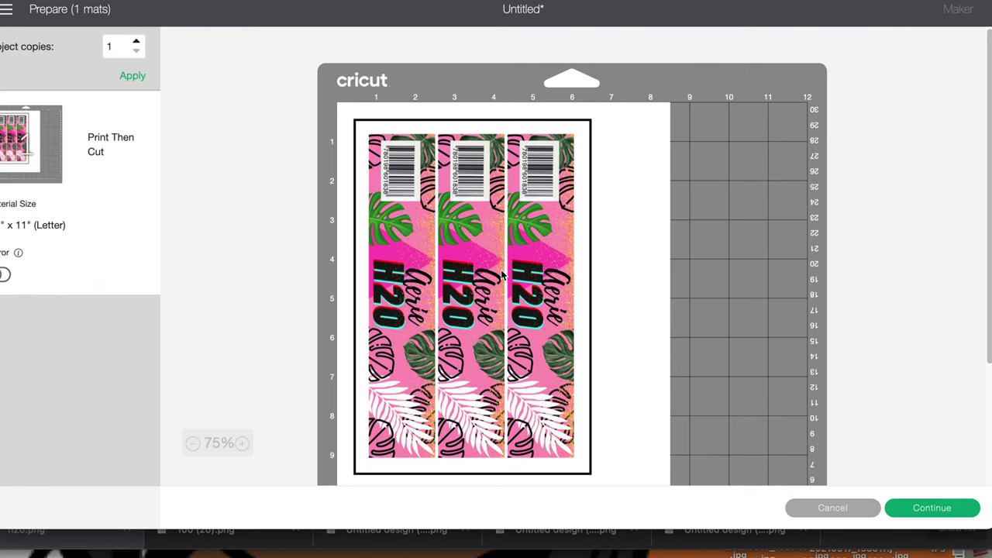
pyautogui.moveTo(502, 274)
pyautogui.mouseDown()
pyautogui.moveTo(491, 274)
pyautogui.moveTo(500, 274)
pyautogui.mouseUp()
pyautogui.scroll(-3, 827, 385)
pyautogui.scroll(-1, 825, 384)
pyautogui.scroll(4, 824, 382)
# Print the three Aerie H2O labels with bleed kept on
pyautogui.click(934, 509)
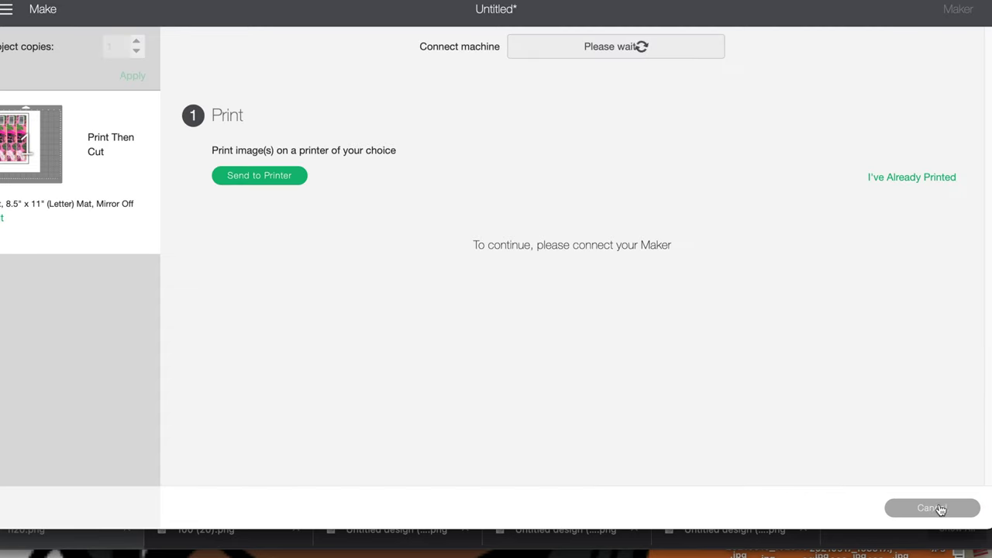
pyautogui.click(283, 183)
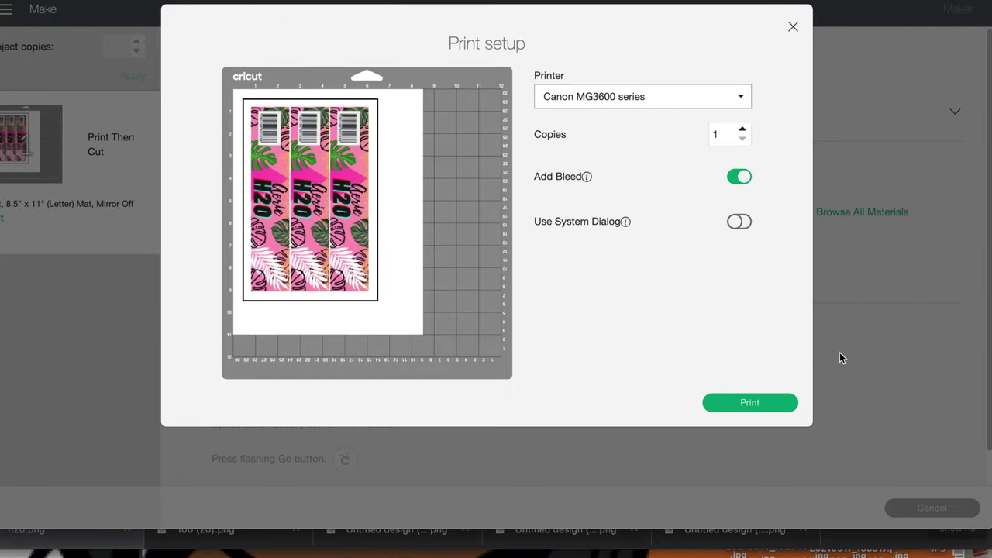
pyautogui.click(760, 405)
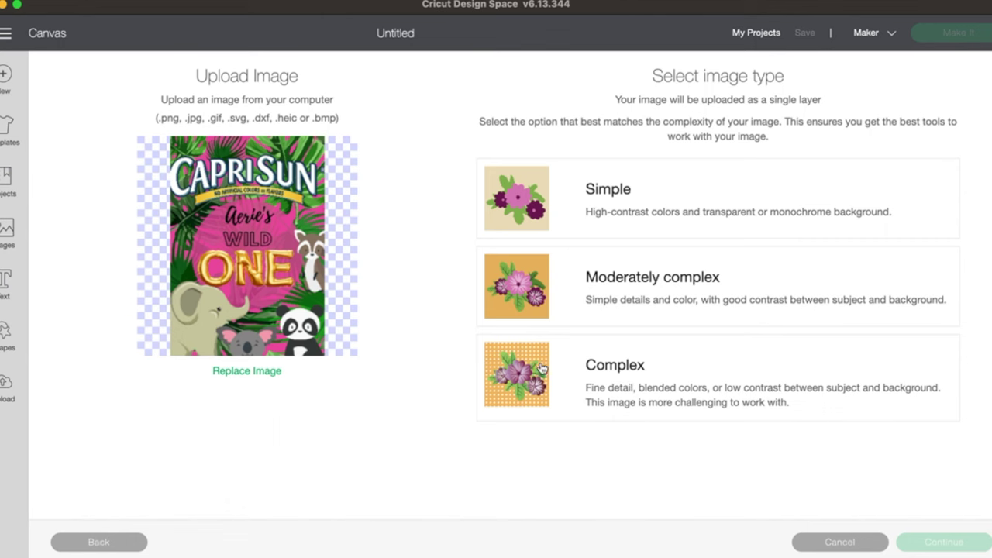
# Upload the renamed Capri Sun 'Wild One' design as a complex Print Then Cut image, then insert it
pyautogui.click(611, 376)
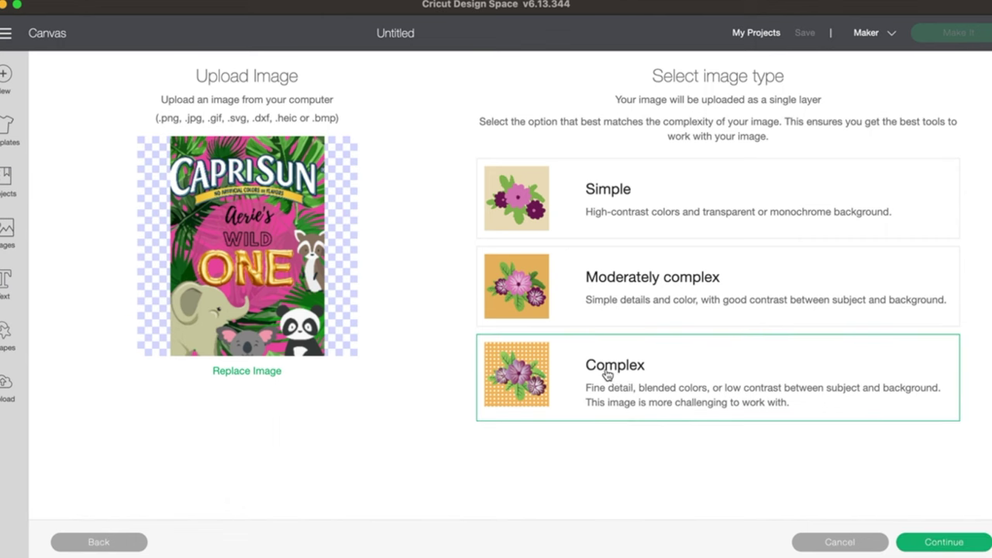
pyautogui.click(955, 548)
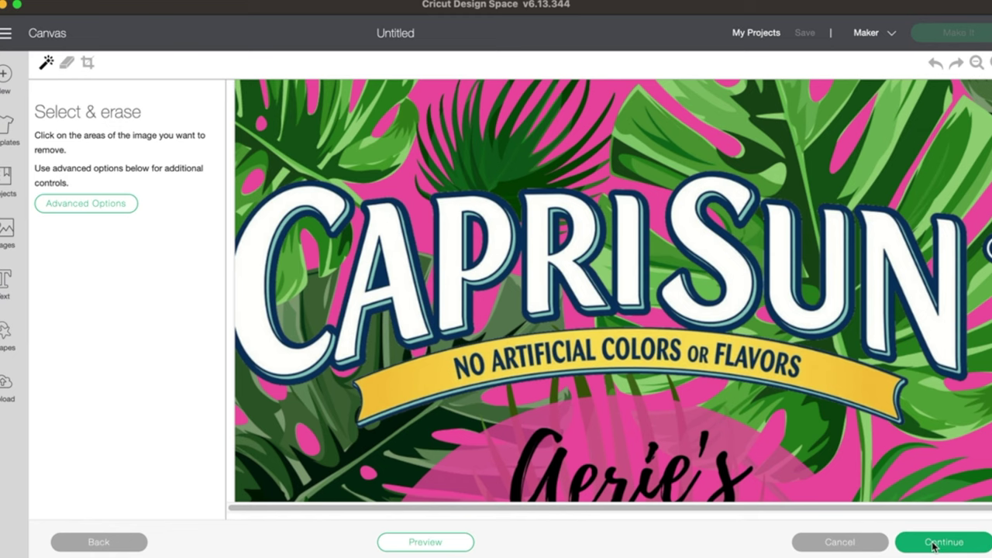
pyautogui.click(933, 544)
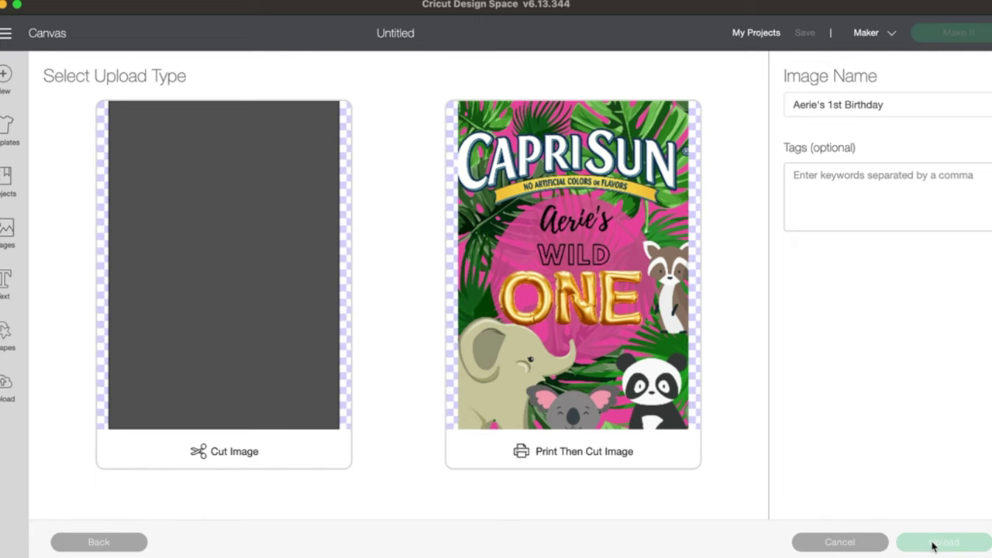
pyautogui.click(581, 363)
pyautogui.write('Capri Suns Pink')
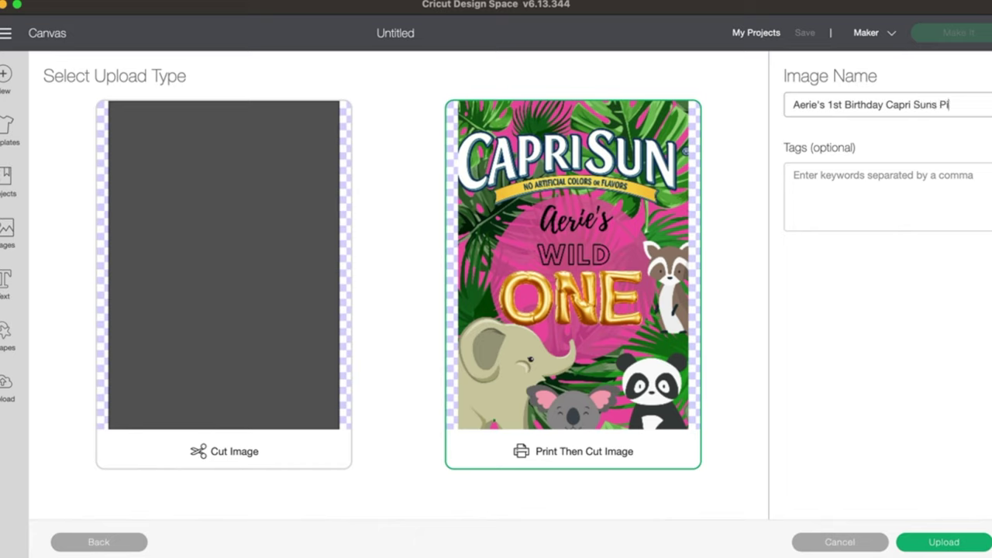
pyautogui.click(944, 542)
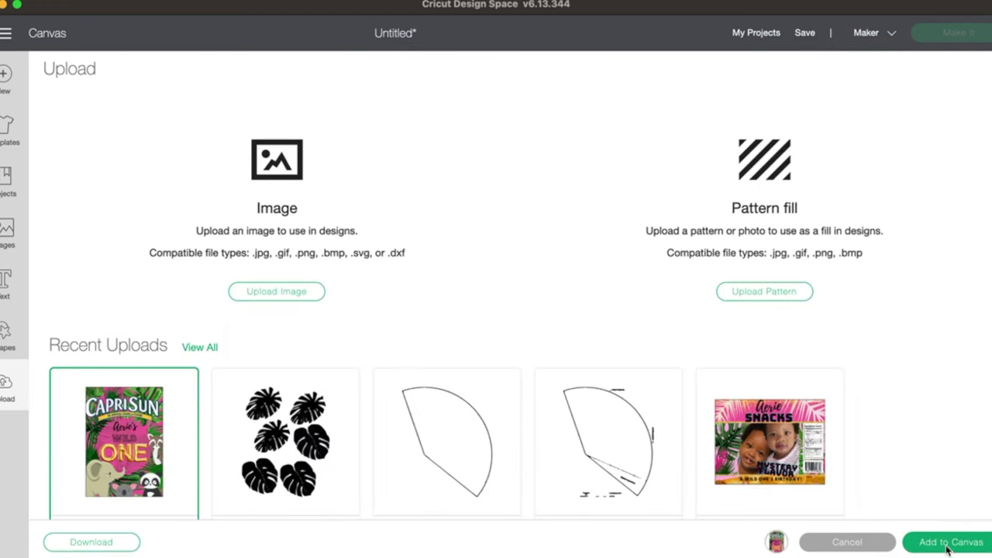
pyautogui.click(942, 542)
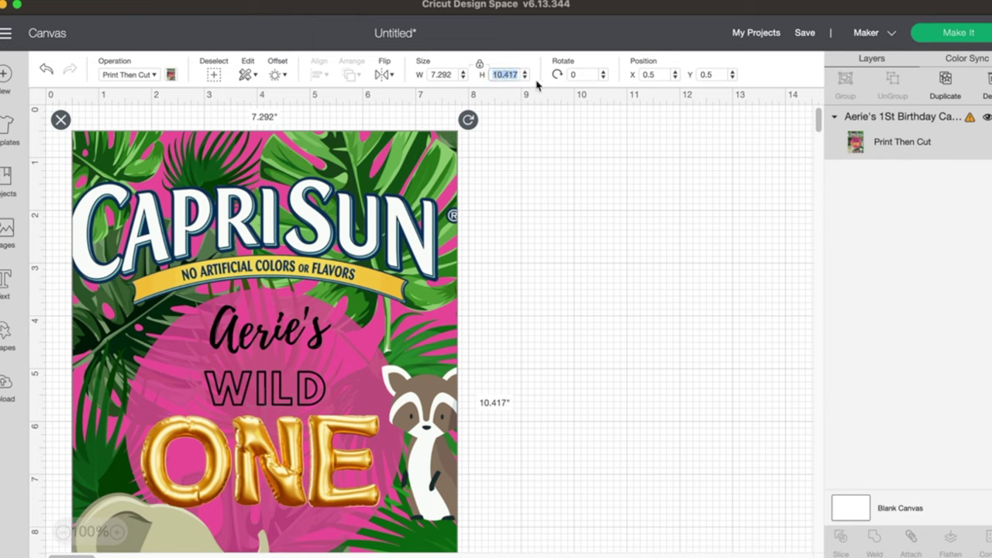
# Set the Capri Sun label width to 3.5 inches and nudge it into place
pyautogui.write('3.5')
pyautogui.press('Return')
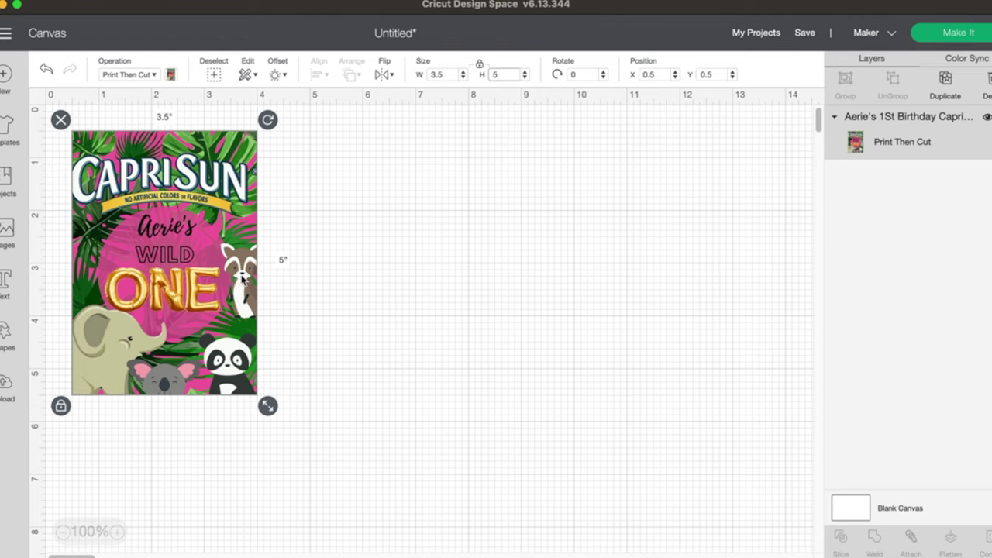
pyautogui.moveTo(265, 285); pyautogui.dragTo(266, 284)
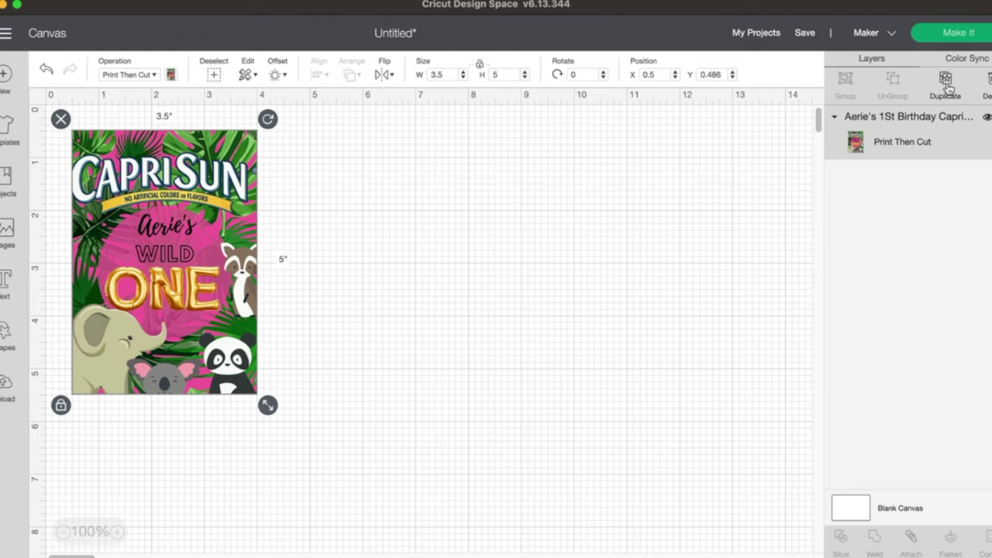
# Duplicate the Capri Sun label and arrange the two copies side by side
pyautogui.press('super+d')
pyautogui.moveTo(261, 223); pyautogui.dragTo(368, 211)
pyautogui.click(367, 210)
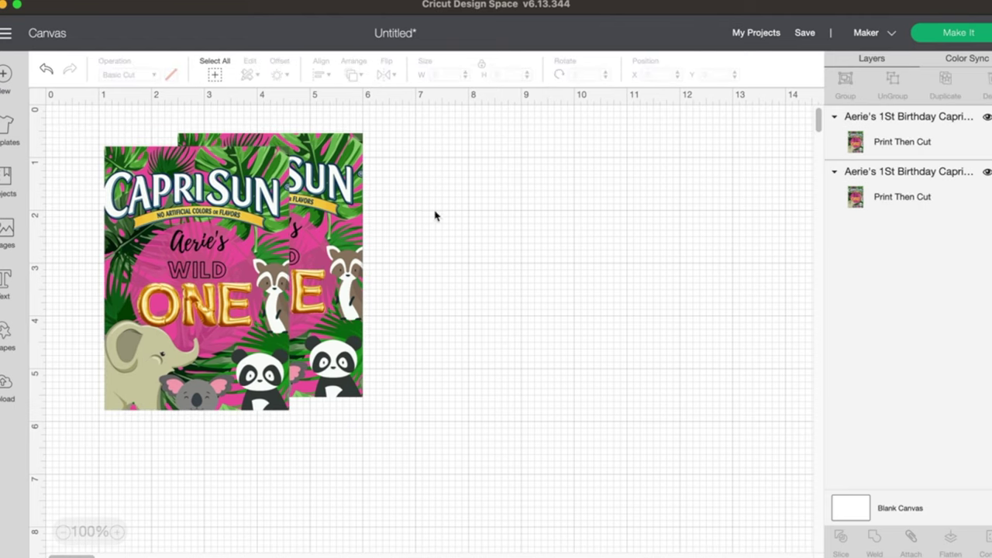
pyautogui.moveTo(259, 304); pyautogui.dragTo(553, 298)
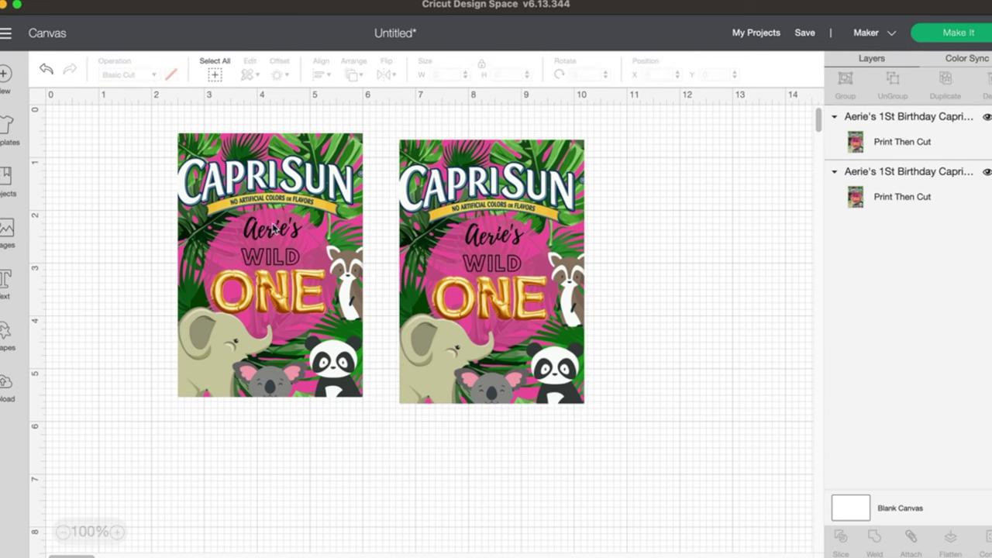
pyautogui.moveTo(271, 353); pyautogui.dragTo(198, 339)
pyautogui.moveTo(489, 341); pyautogui.dragTo(385, 318)
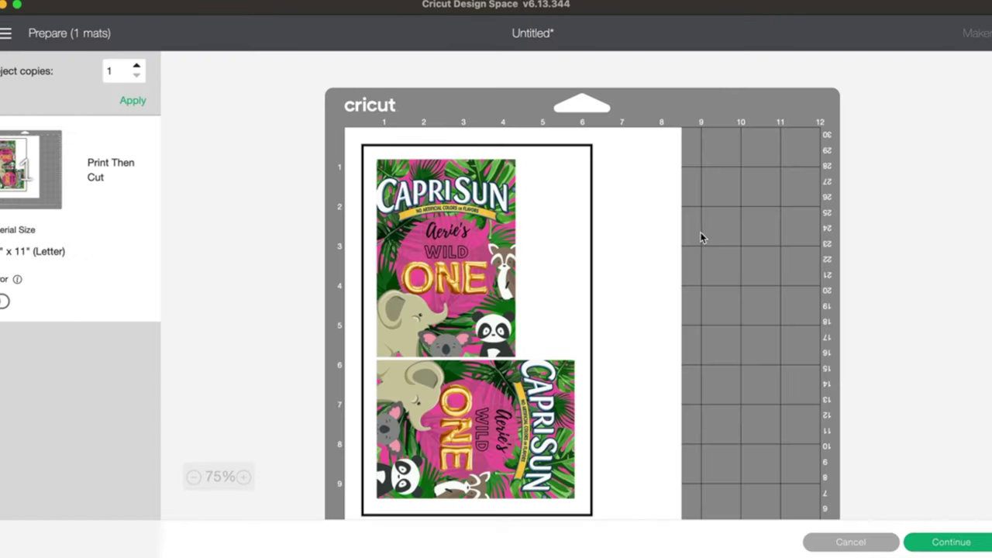
# Review the mat layout with both Capri Sun labels and continue
pyautogui.scroll(-5, 686, 345)
pyautogui.scroll(1, 686, 347)
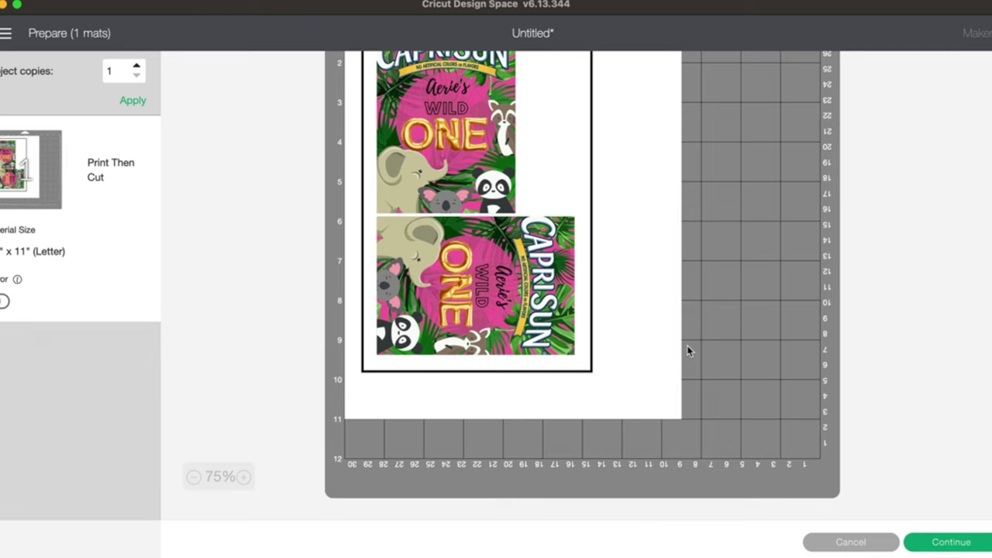
pyautogui.scroll(2, 687, 346)
pyautogui.scroll(3, 687, 347)
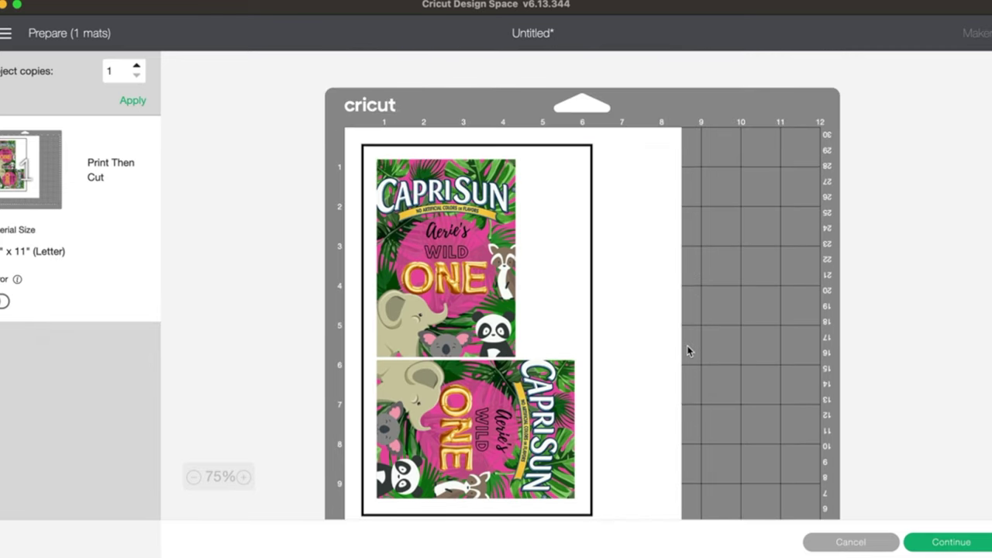
pyautogui.scroll(-3, 686, 346)
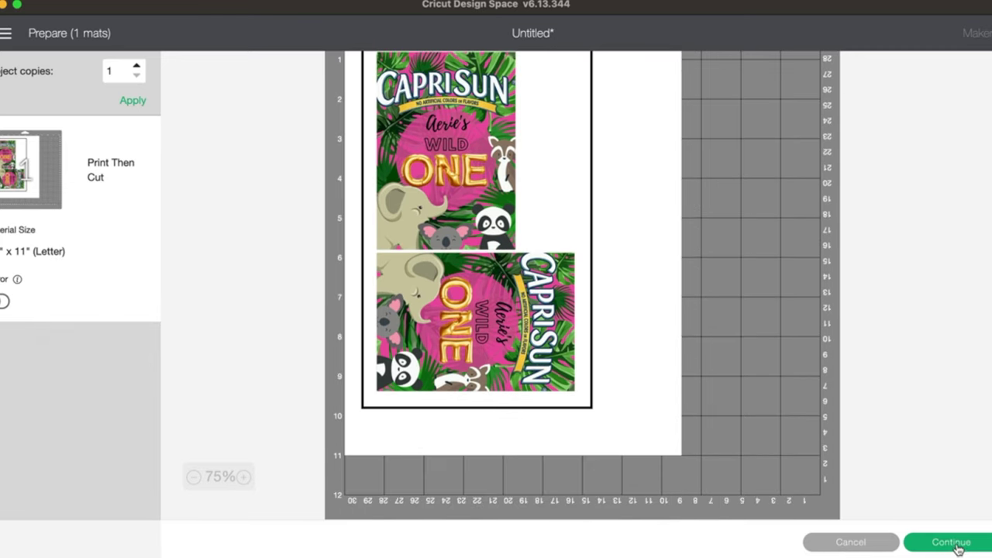
pyautogui.click(956, 546)
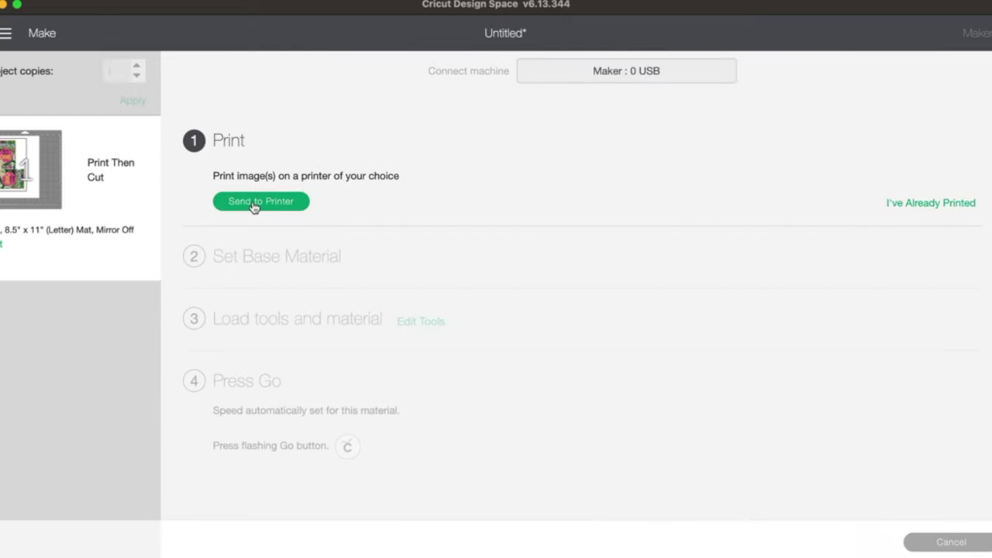
# Send the Capri Sun labels to the printer
pyautogui.click(254, 203)
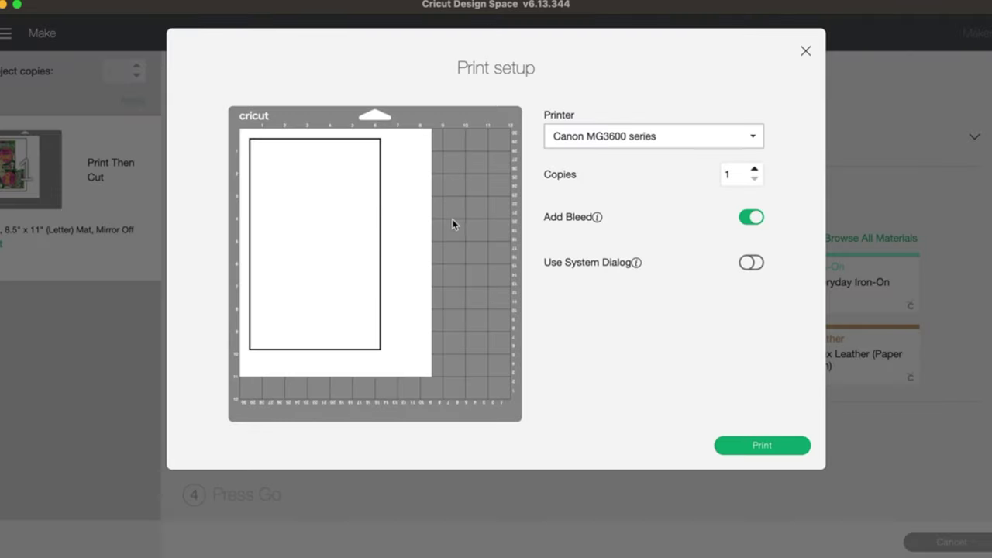
pyautogui.click(770, 448)
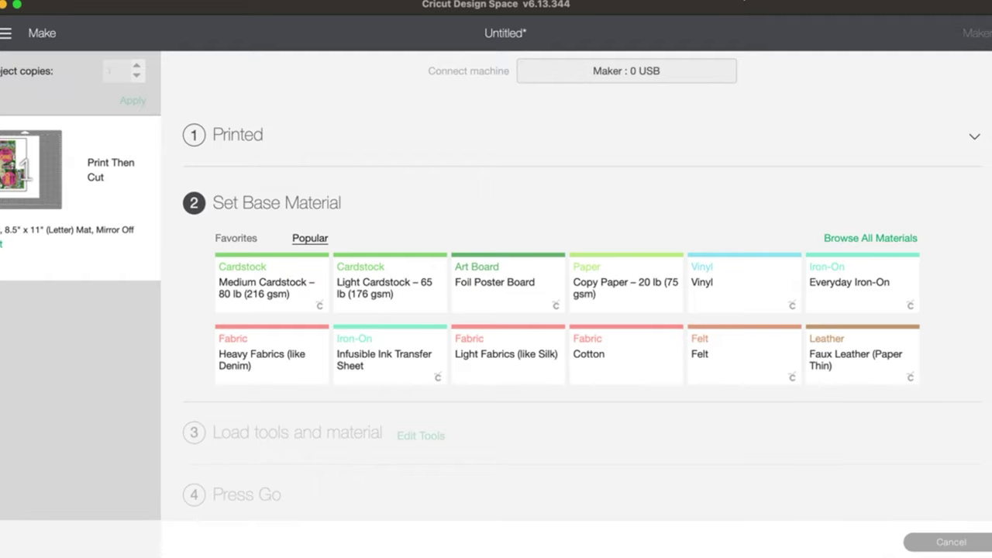
pyautogui.scroll(-1, 852, 231)
# Set the base material to adhesive-backed paper
pyautogui.click(852, 227)
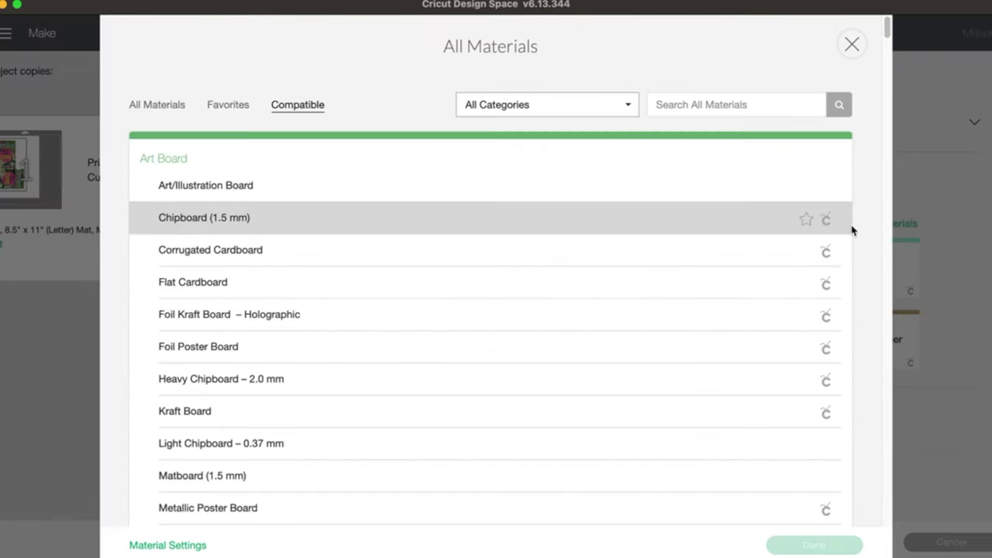
pyautogui.scroll(-2, 645, 370)
pyautogui.scroll(-1, 644, 369)
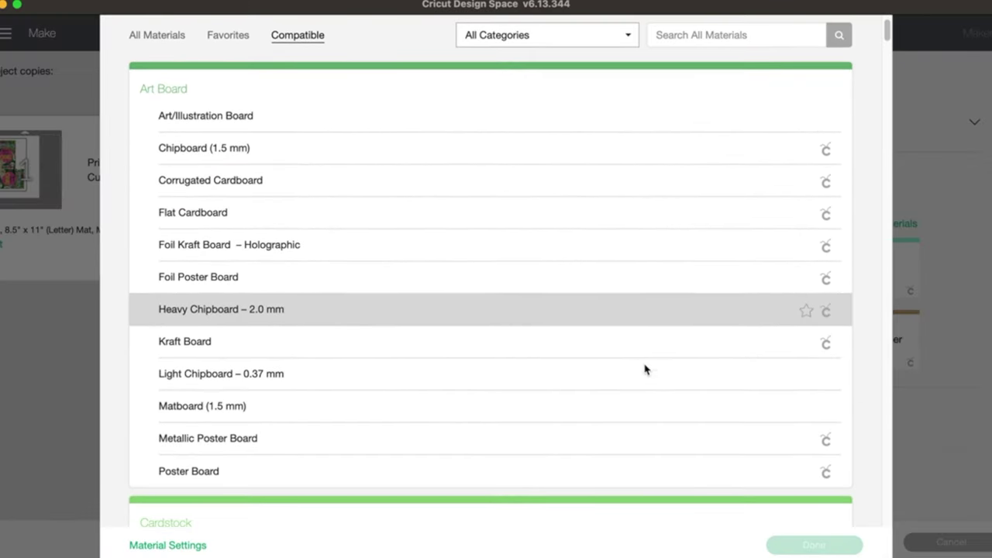
pyautogui.scroll(-15, 276, 394)
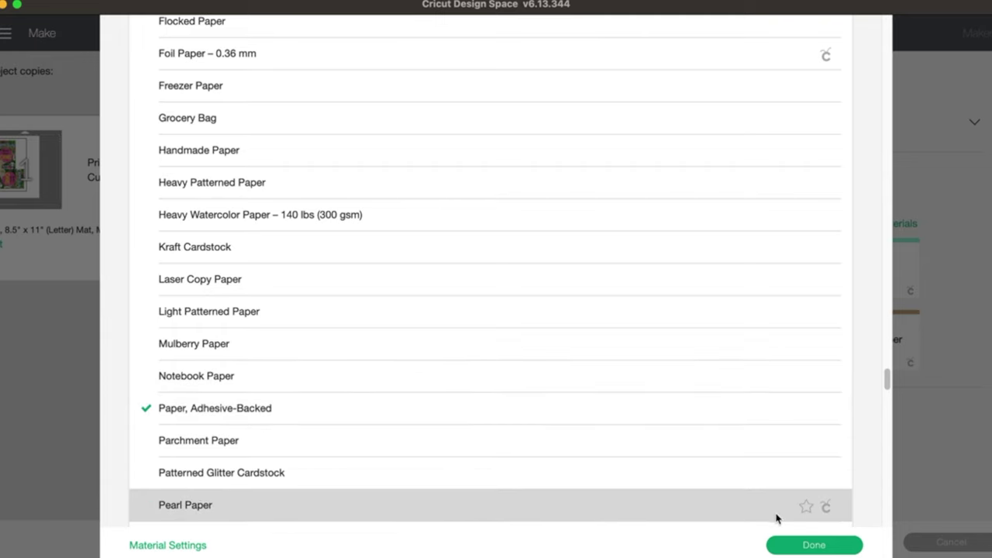
pyautogui.click(806, 539)
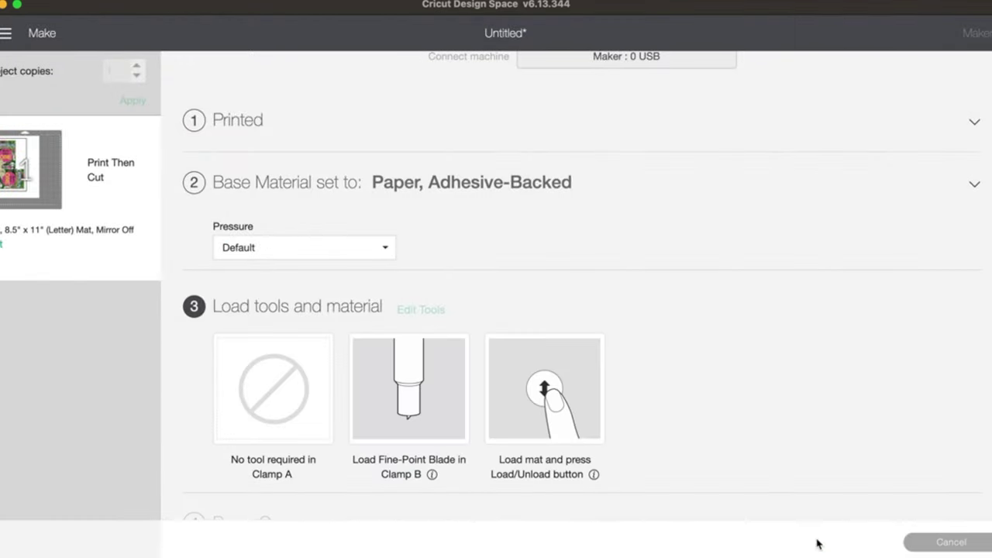